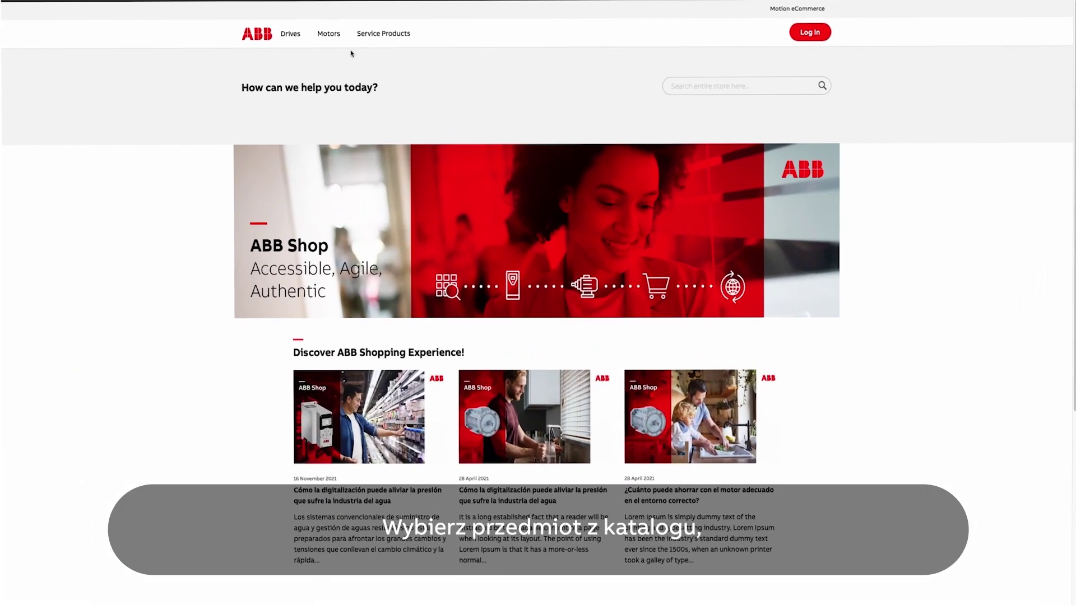
Browse to IE2 High Efficiency Cast Iron Motors and add 3GBA132310-BDC to the cart
click(334, 33)
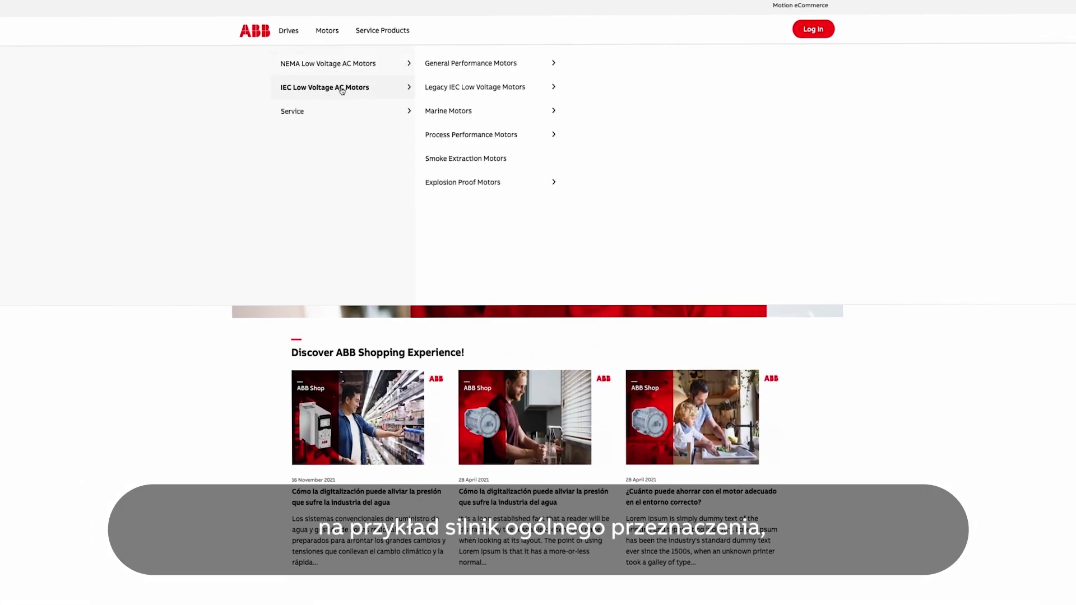
mouse_move(470, 62)
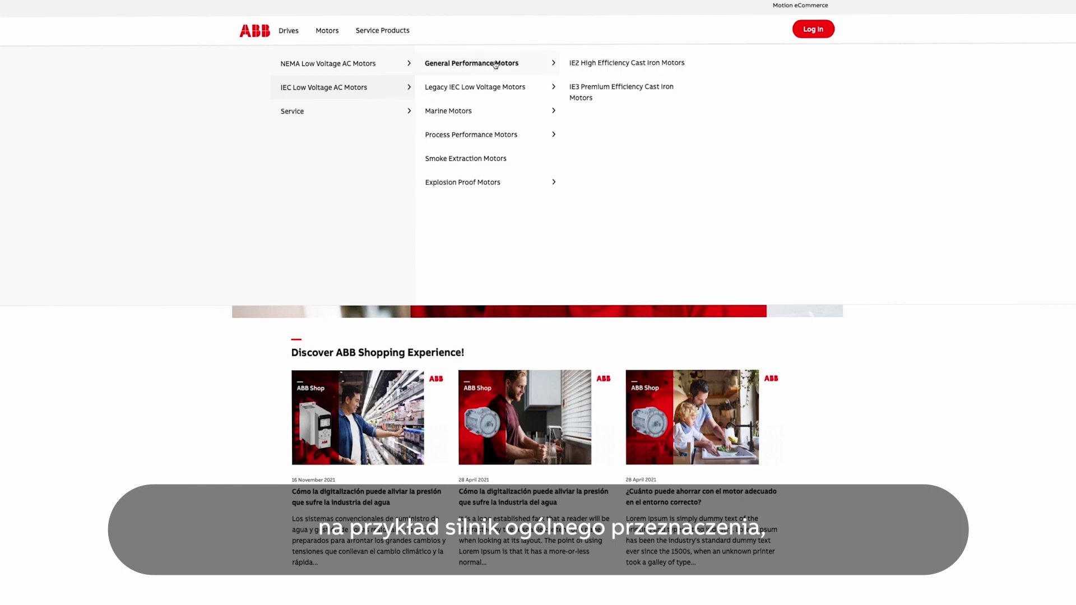
click(605, 67)
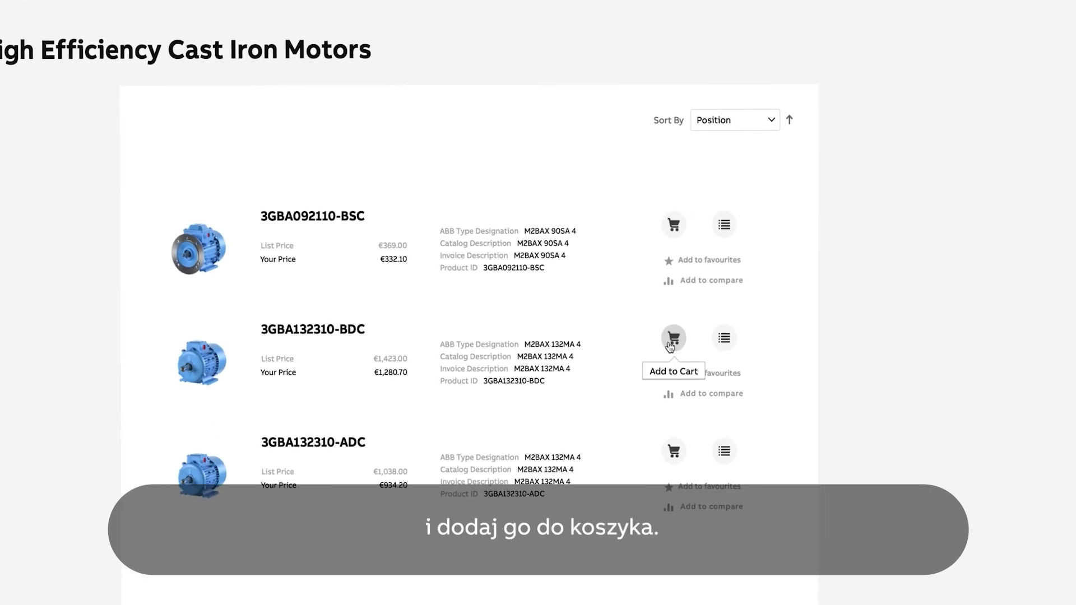
click(673, 339)
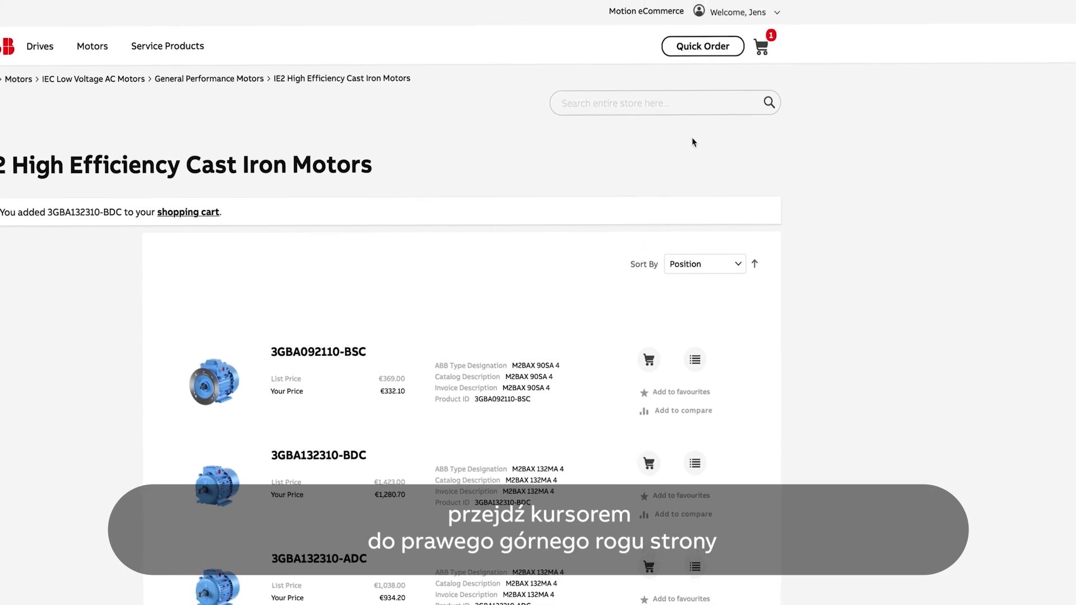
Go from the cart preview to the full cart page showing 3GBA132310-BDC at €1,280.70
click(761, 49)
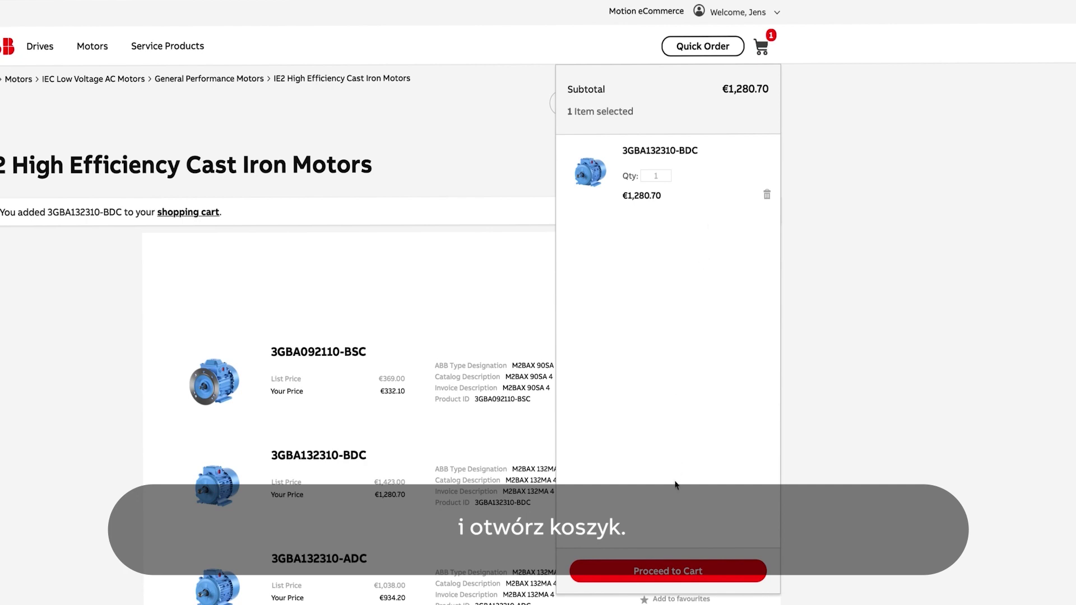
click(668, 570)
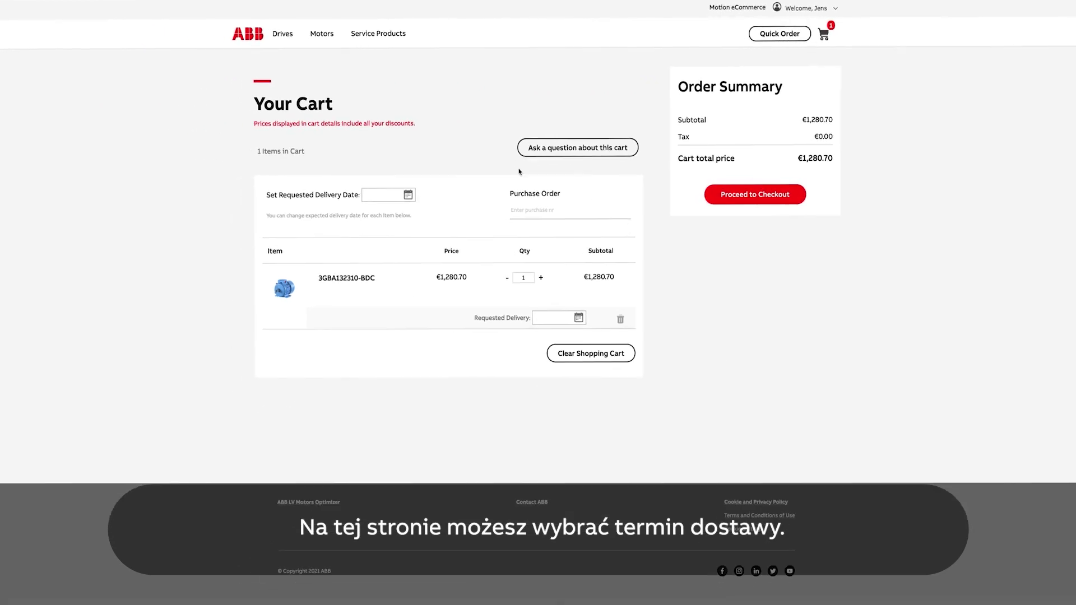
Pick 11 January 2022 as the cart's requested delivery date
click(411, 196)
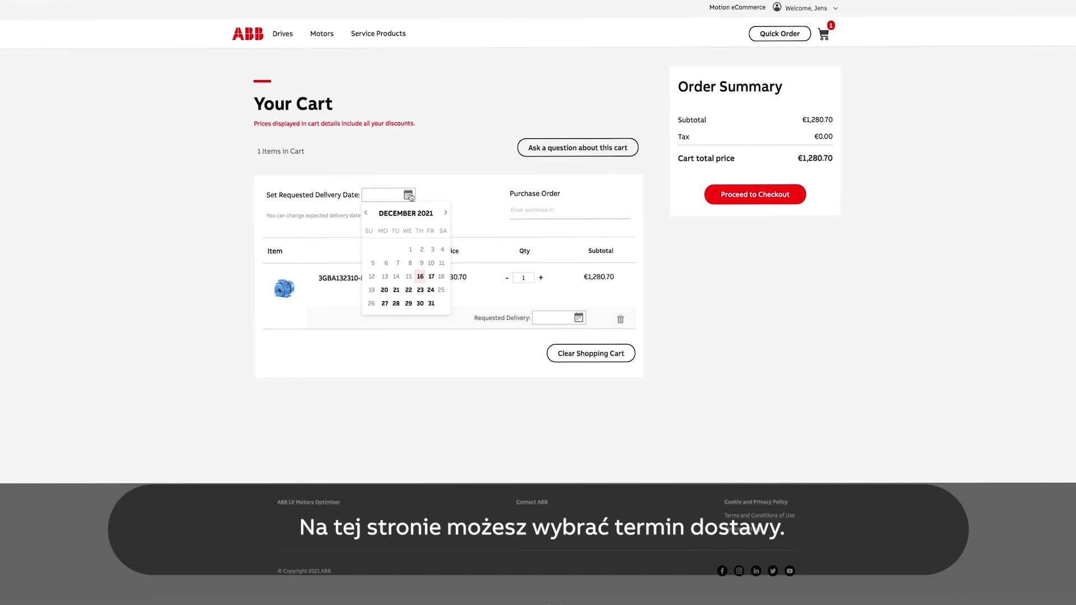
click(447, 216)
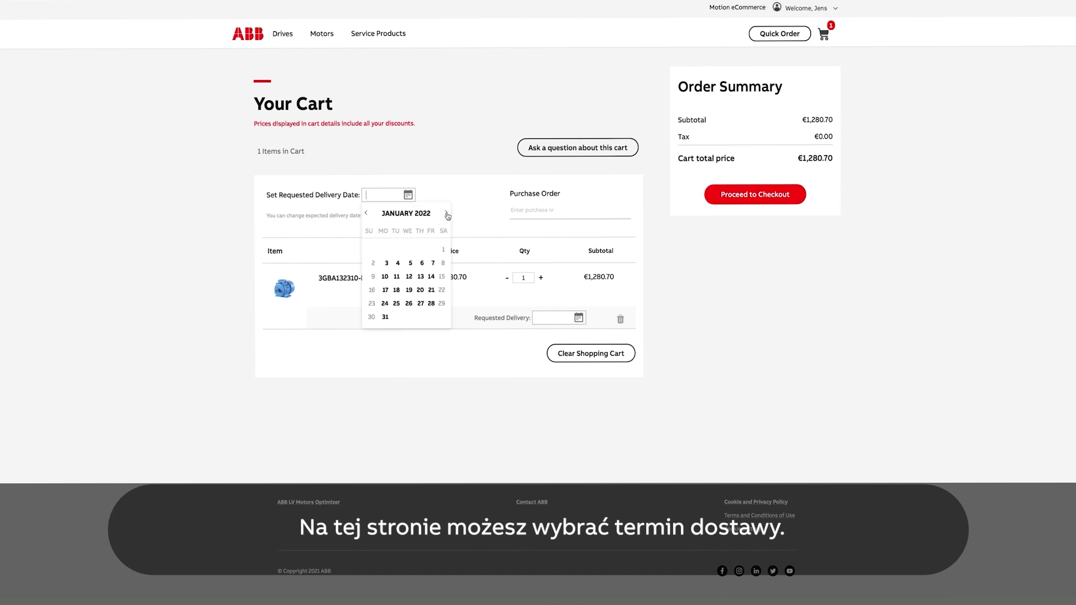
click(398, 278)
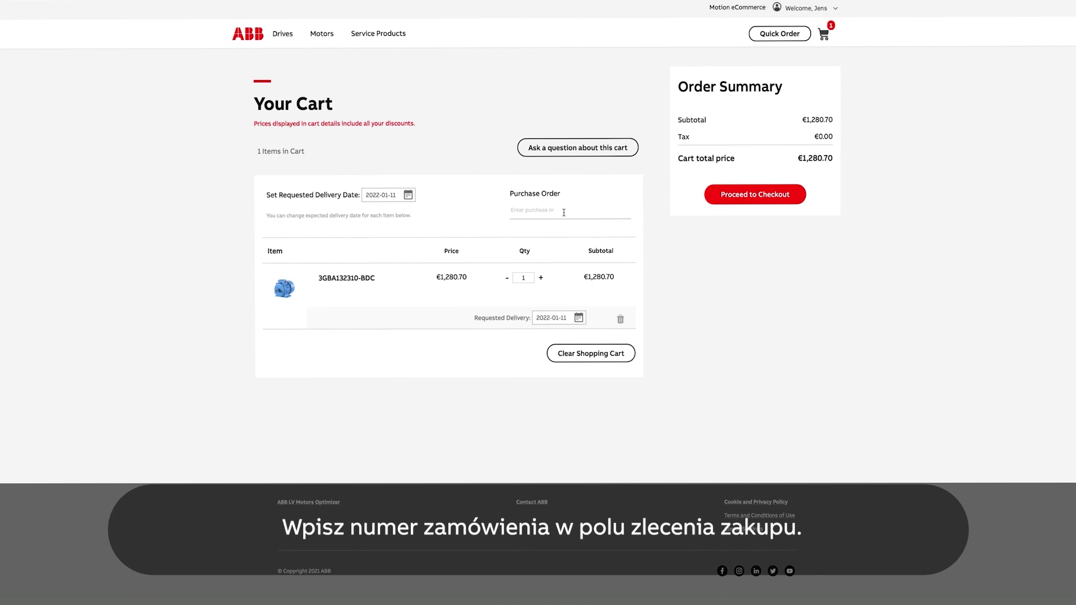
text(1234567)
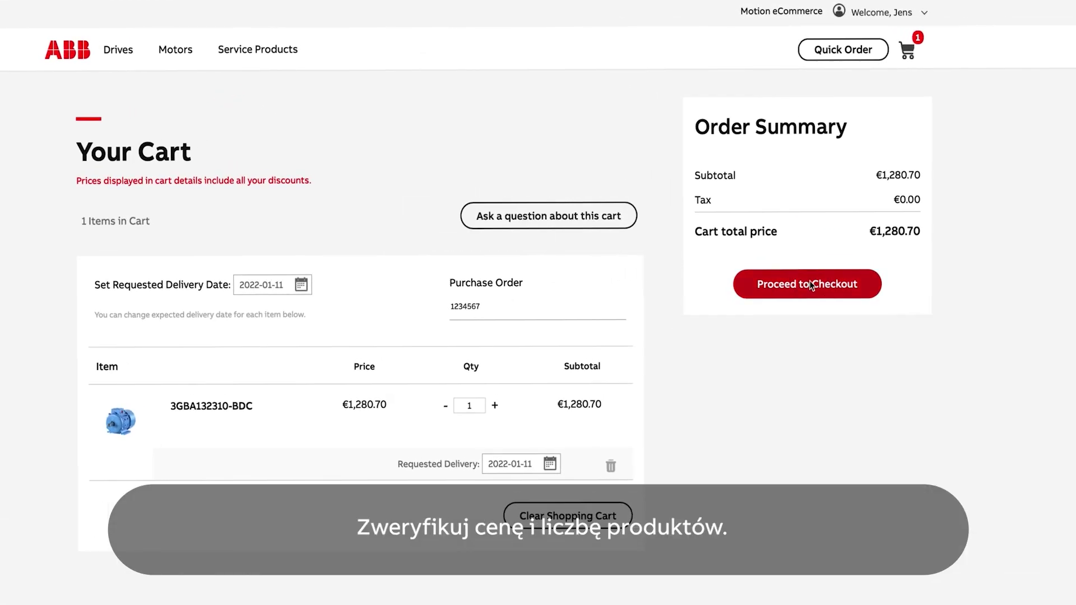
Start checkout, review the shipping address list, and keep the default address
click(811, 284)
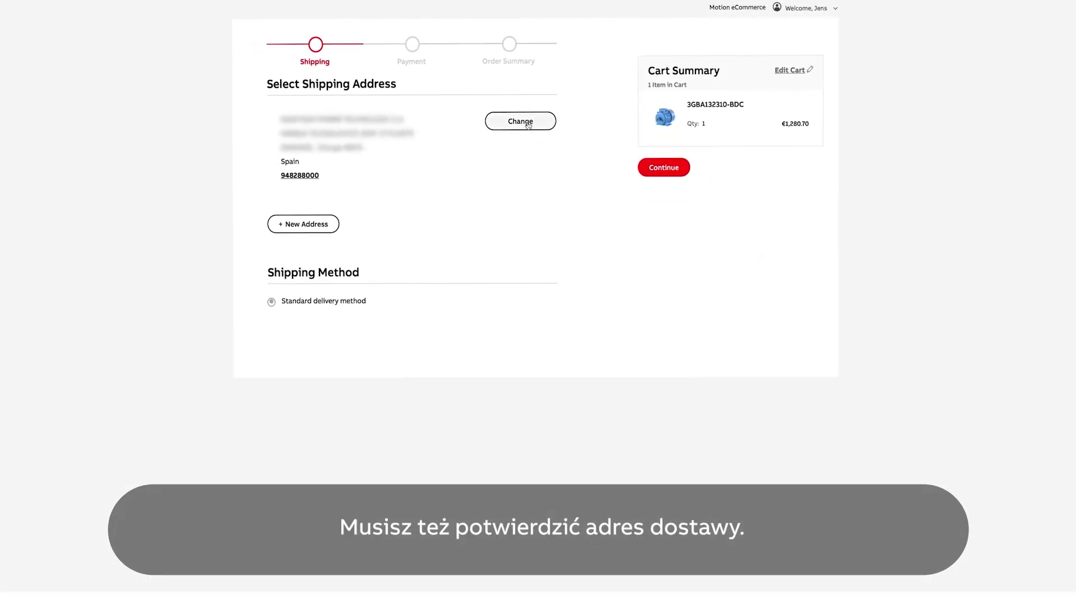
click(528, 124)
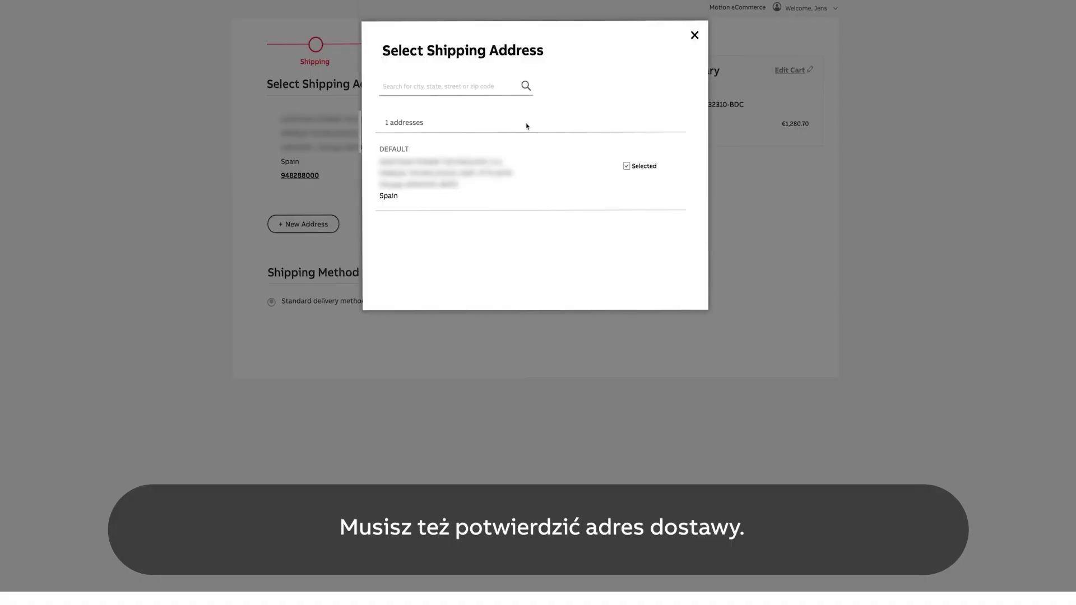
click(695, 37)
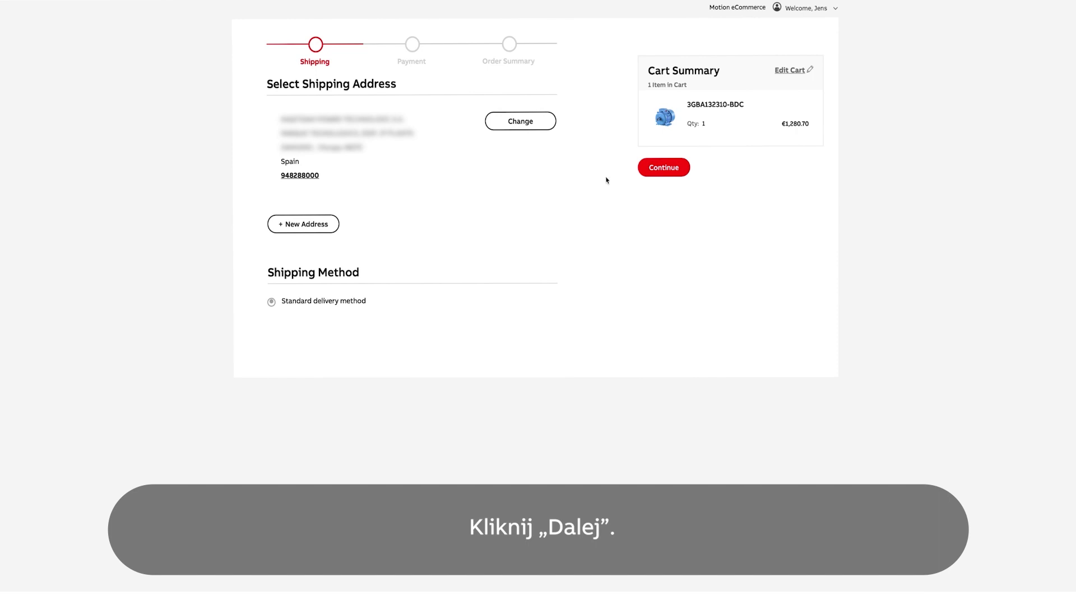
Continue past the shipping step to the order summary and Place Order section
click(658, 167)
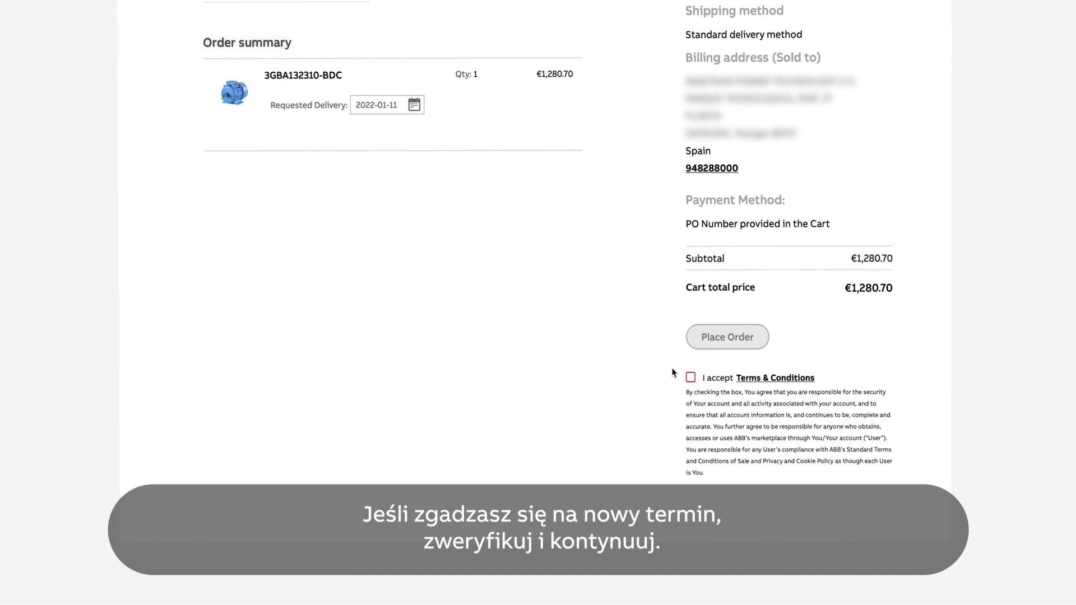
Accept the Terms & Conditions and place the order
click(699, 367)
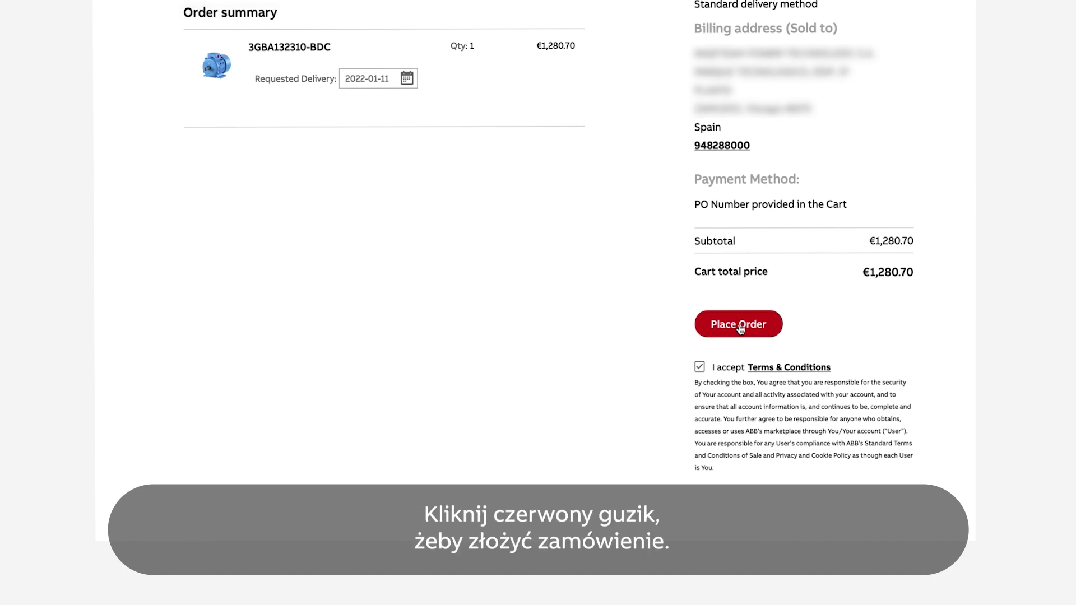
click(740, 326)
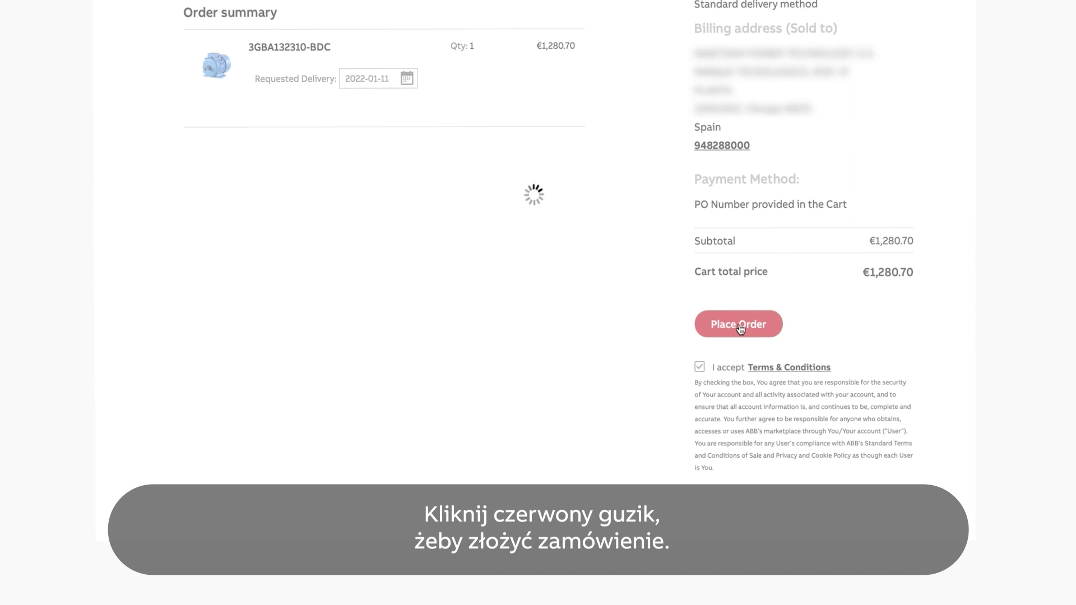